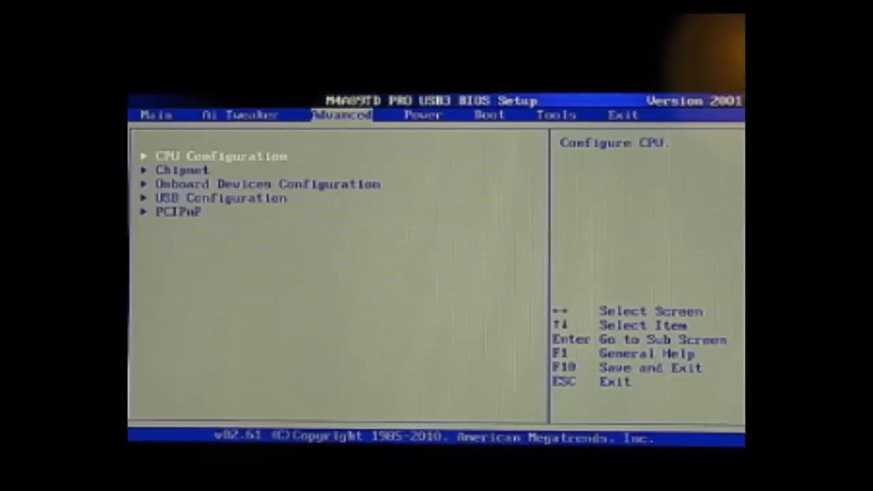
- In Onboard Devices Configuration, set Onboard LAN Boot ROM to Enabled
{"action": "key", "text": "Down"}
{"action": "key", "text": "Down"}
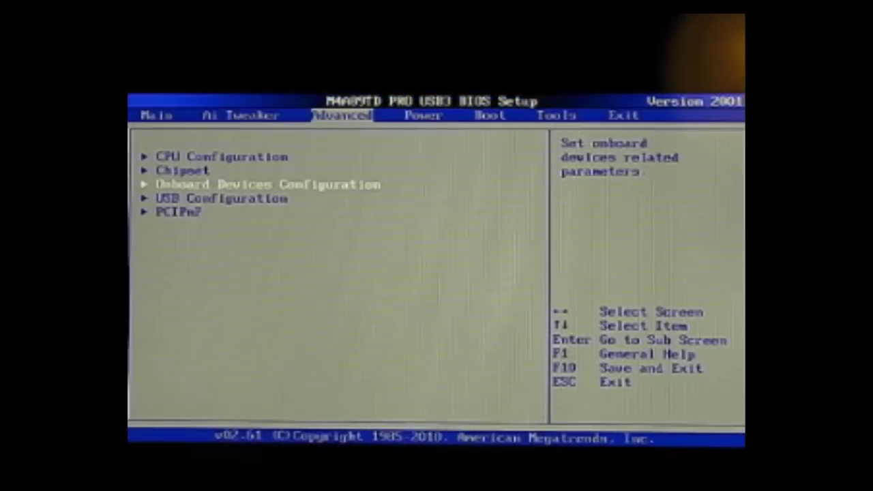
{"action": "key", "text": "Return"}
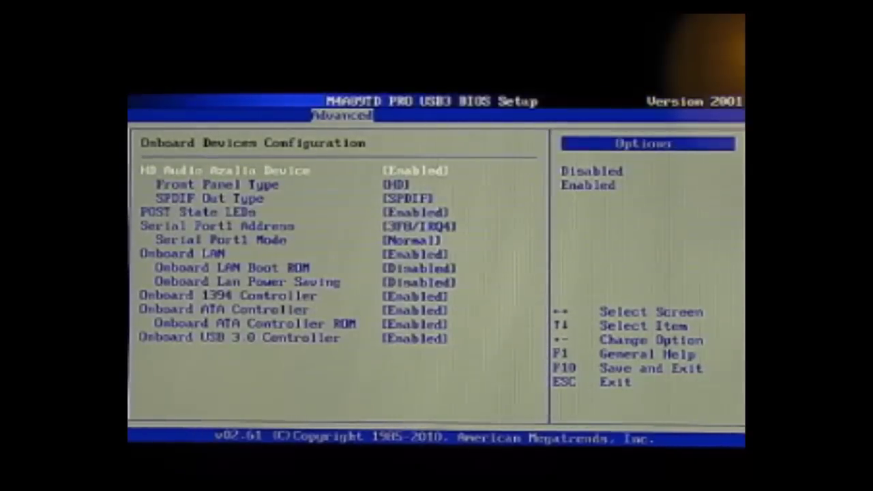
{"action": "key", "text": "Down"}
{"action": "key", "text": "Down"}
{"action": "key", "text": "Down"}
{"action": "key", "text": "Down"}
{"action": "key", "text": "Down"}
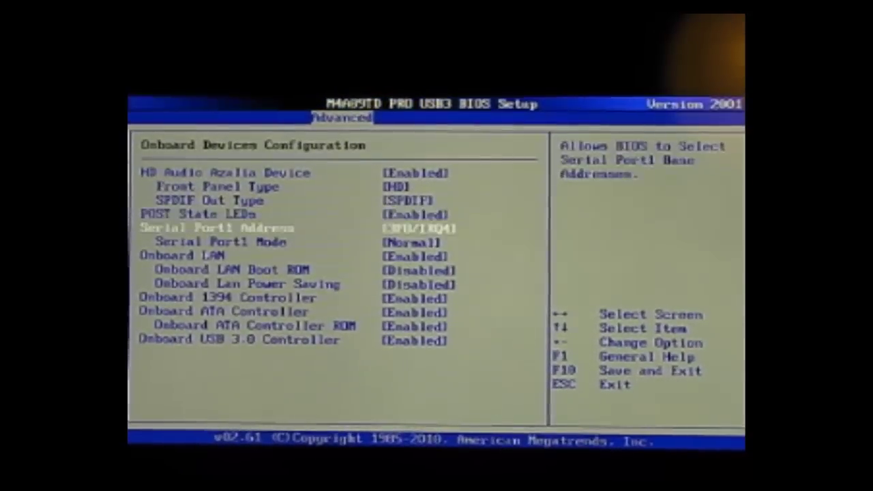
{"action": "key", "text": "Down"}
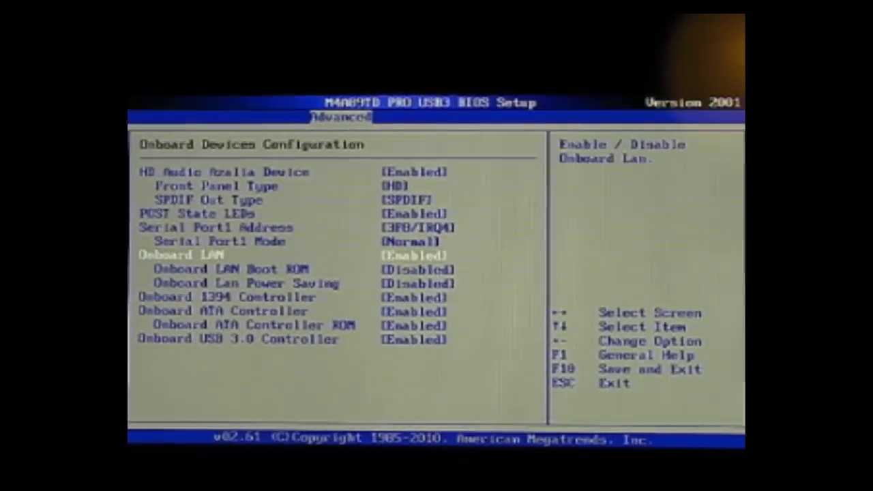
{"action": "key", "text": "Down"}
{"action": "key", "text": "Return"}
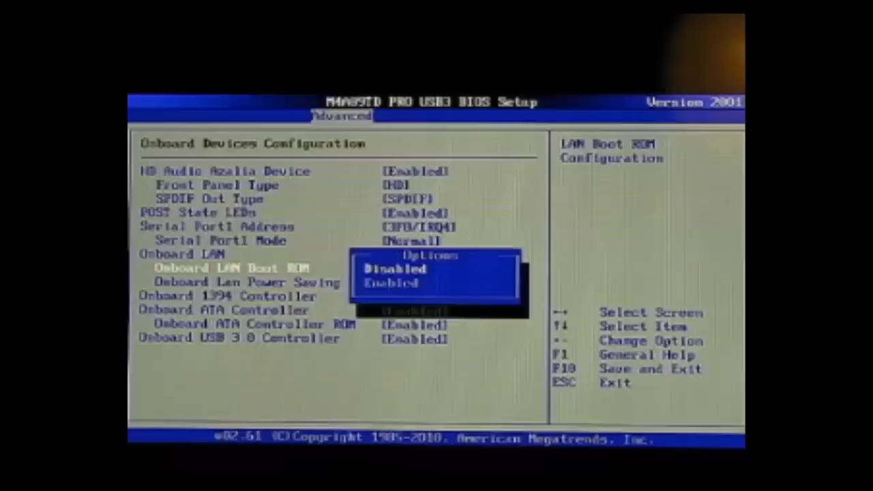
{"action": "key", "text": "Down"}
{"action": "key", "text": "Return"}
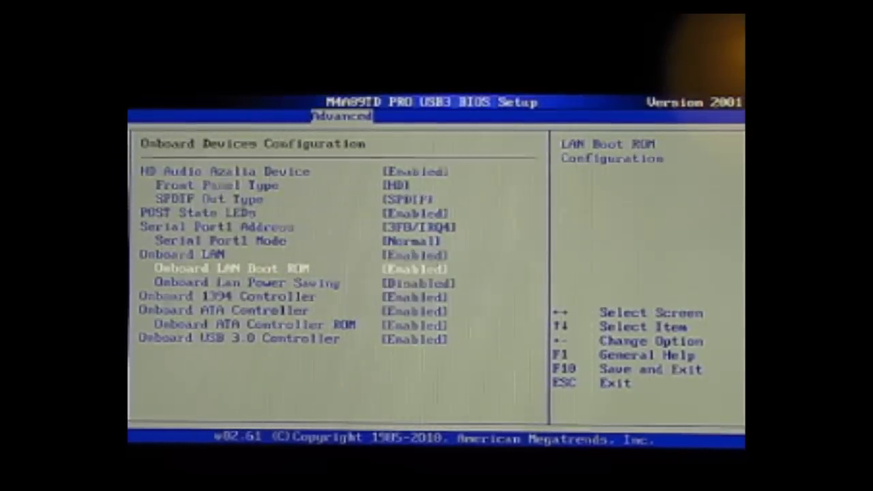
- Go to the Exit tab and choose Exit & Save Changes
{"action": "key", "text": "Escape"}
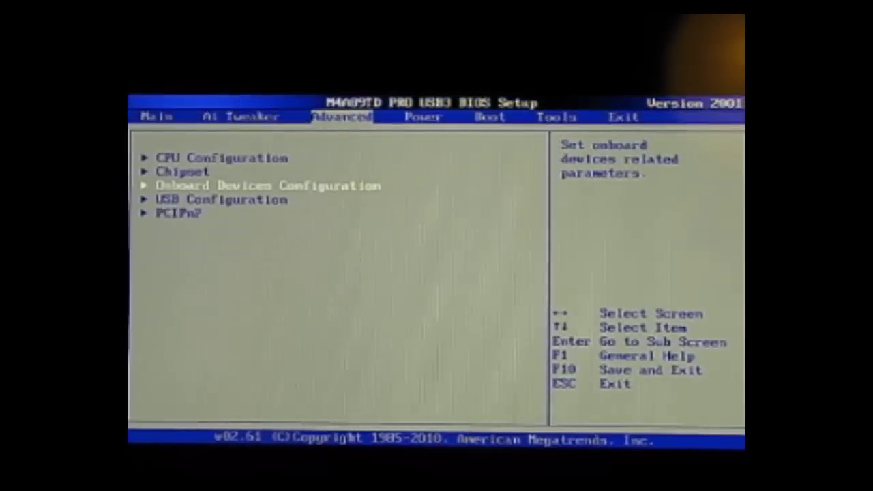
{"action": "key", "text": "Right"}
{"action": "key", "text": "Right"}
{"action": "key", "text": "Right"}
{"action": "key", "text": "Right"}
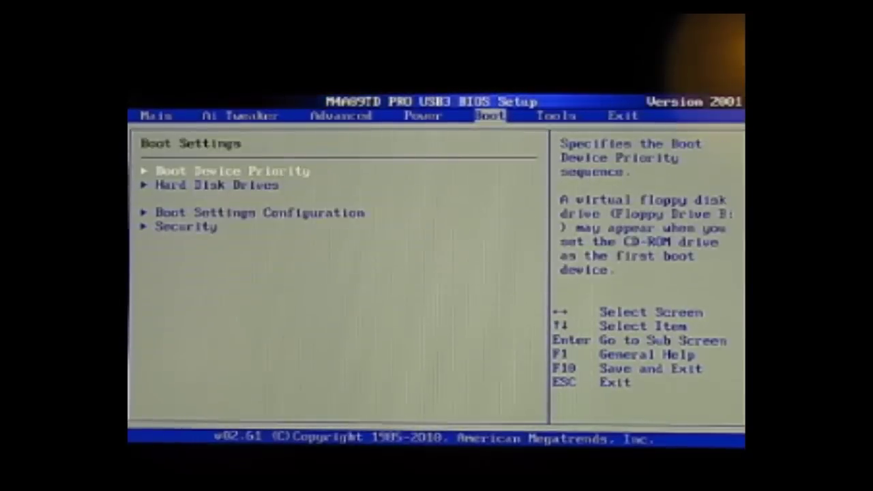
{"action": "key", "text": "Return"}
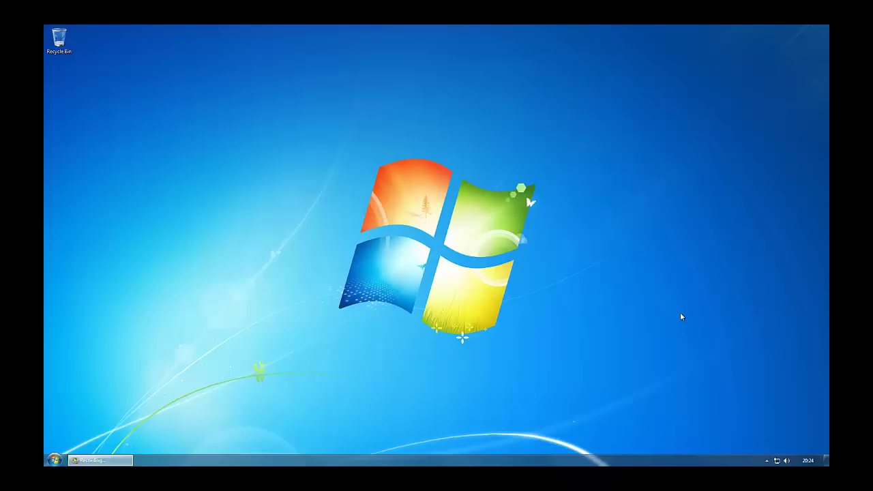
- Launch Device Manager from a 'device manager' search and expand Network adapters to show the Realtek controller
{"action": "key", "text": "super"}
{"action": "type", "text": "de"}
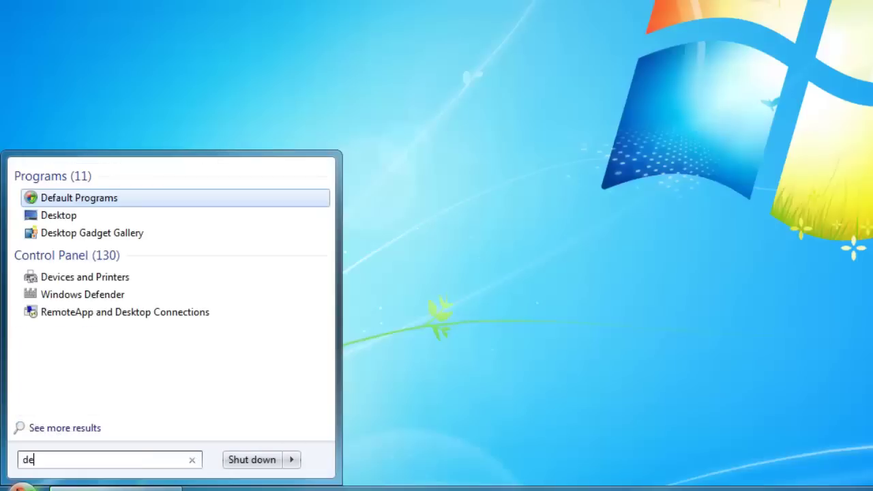
{"action": "type", "text": "vice manager"}
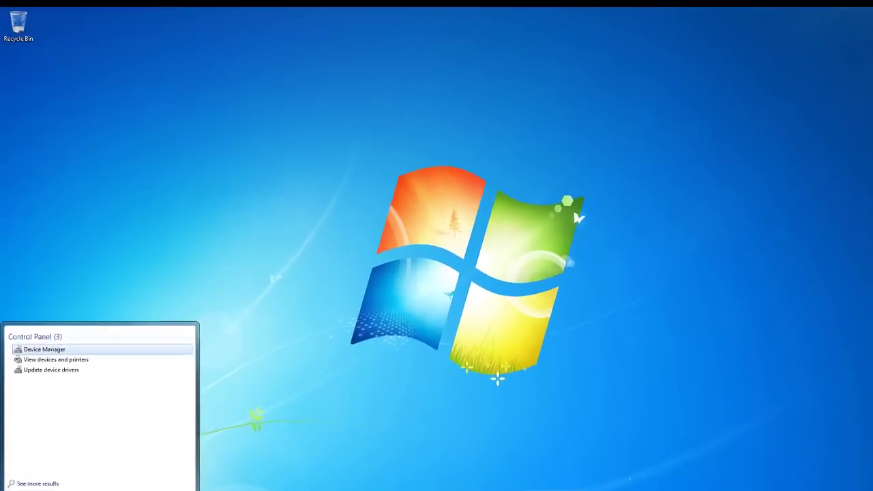
{"action": "key", "text": "Return"}
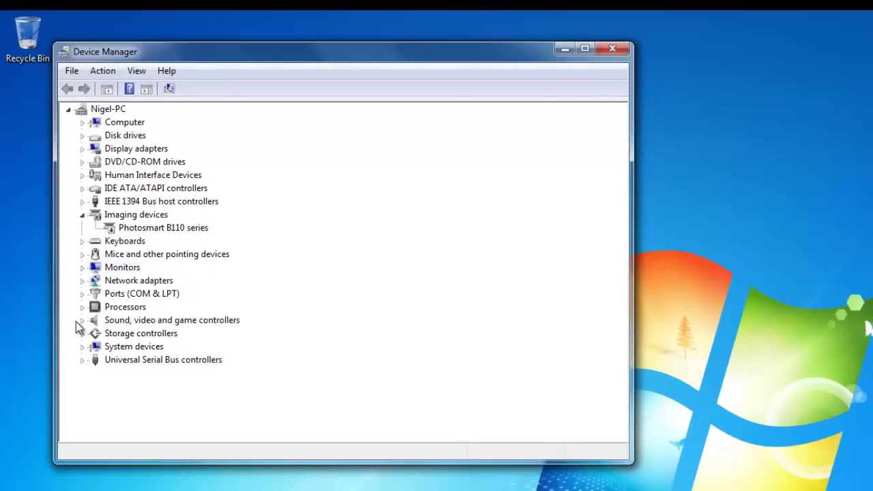
{"action": "left_click", "coordinate": [83, 281]}
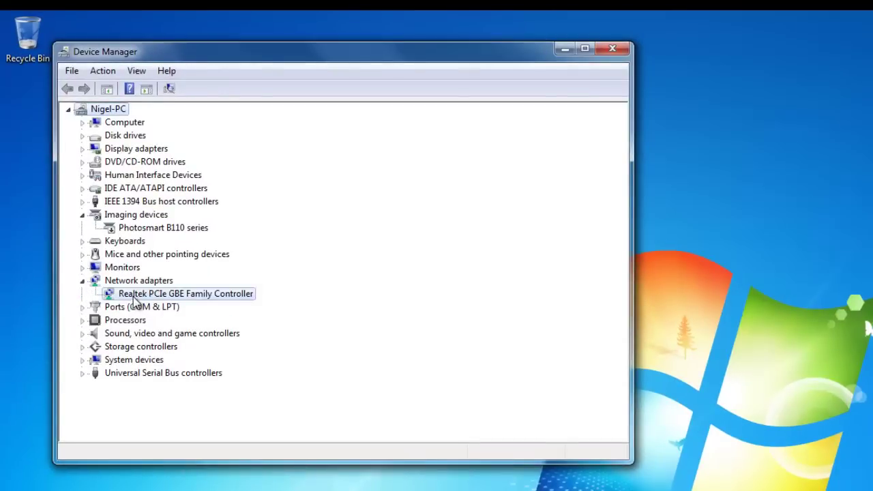
- Set the Realtek PCIe GBE controller's Wake on Magic Packet advanced property to Enabled and confirm with OK
{"action": "right_click", "coordinate": [199, 297]}
{"action": "left_click", "coordinate": [246, 386]}
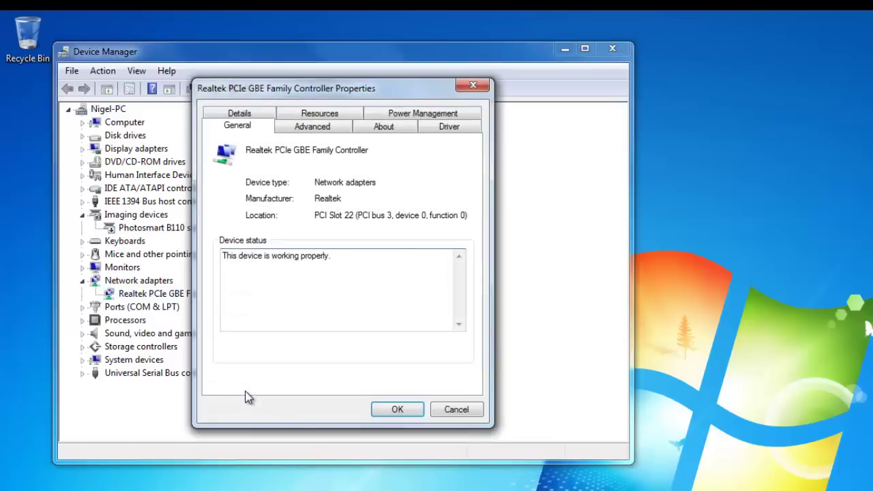
{"action": "left_click", "coordinate": [338, 125]}
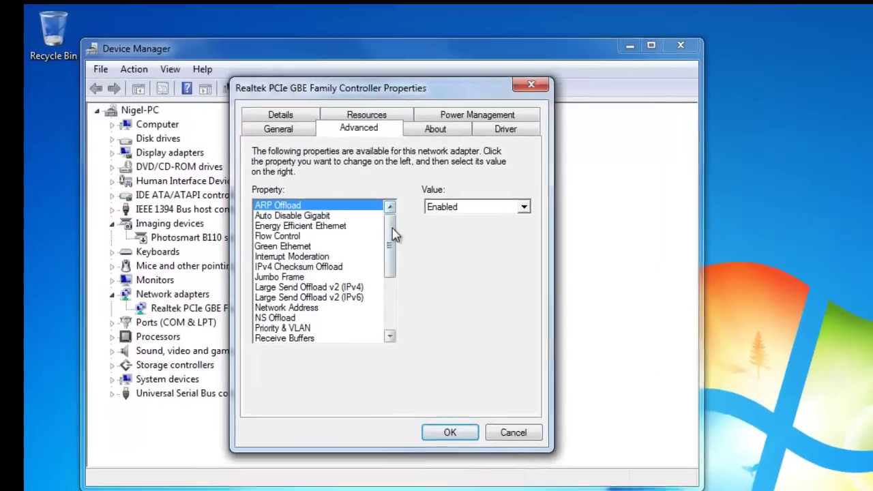
{"action": "left_click_drag", "start_coordinate": [342, 232], "coordinate": [342, 245]}
{"action": "left_click_drag", "start_coordinate": [424, 264], "coordinate": [411, 322]}
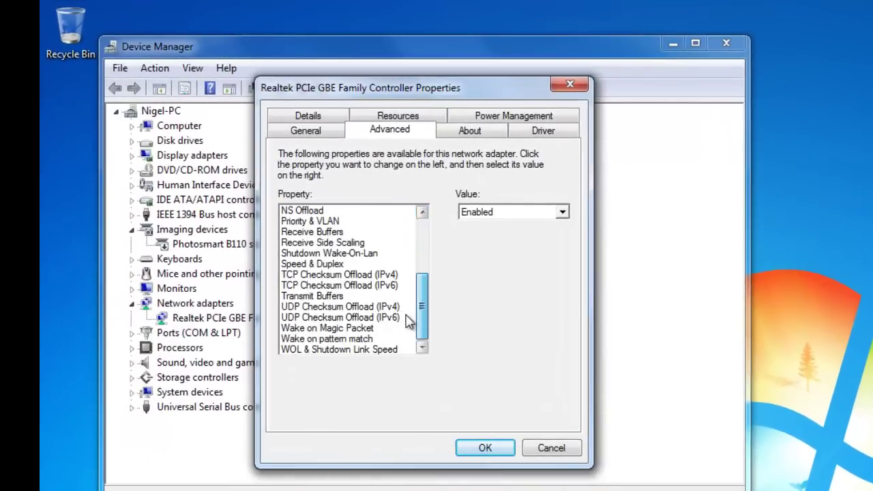
{"action": "left_click", "coordinate": [336, 350]}
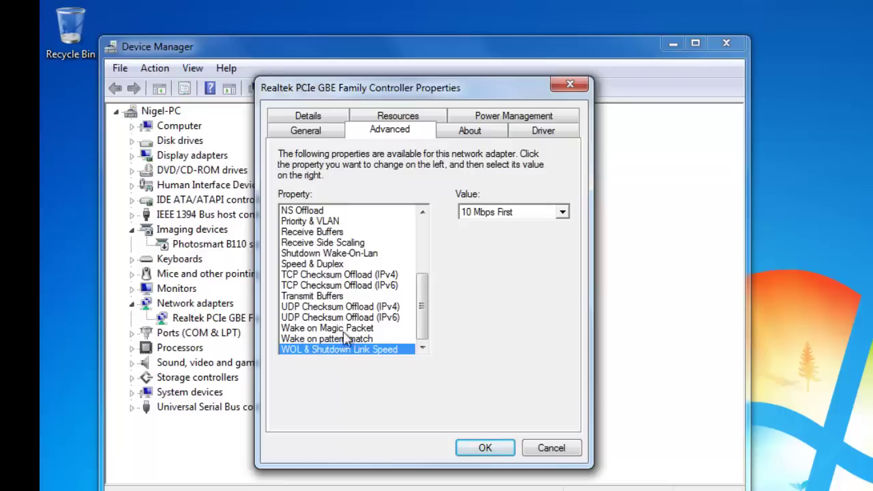
{"action": "left_click", "coordinate": [337, 329]}
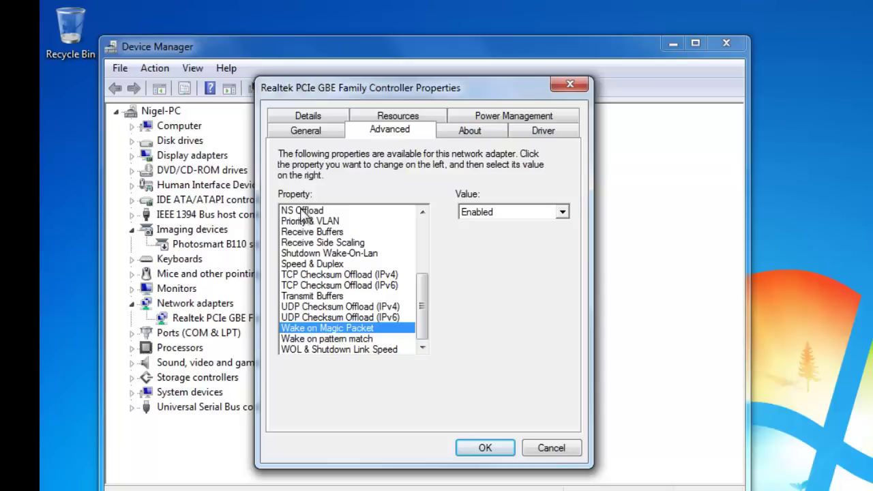
{"action": "left_click", "coordinate": [513, 213]}
{"action": "left_click", "coordinate": [513, 214]}
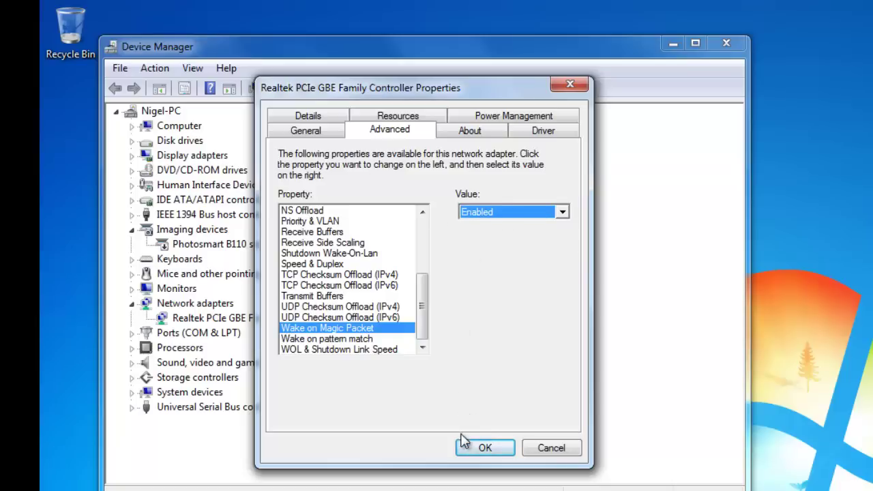
{"action": "left_click", "coordinate": [480, 450]}
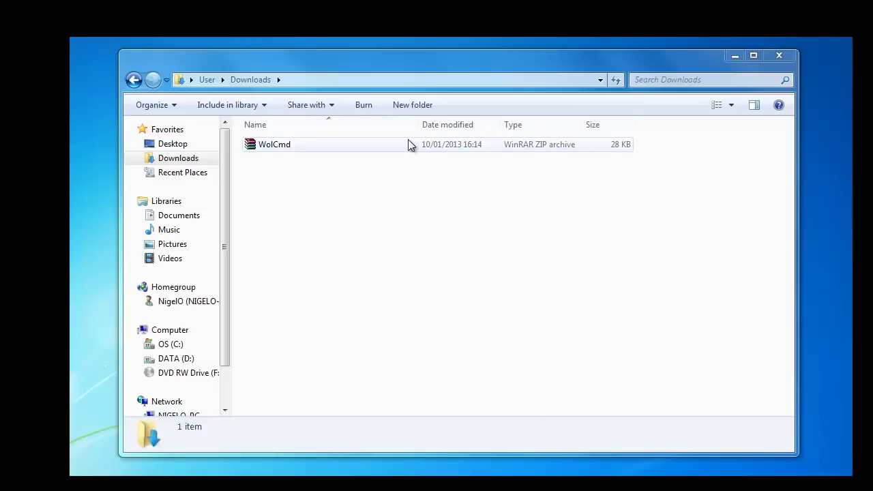
- Extract WolCmd.zip from Downloads into Libraries > Documents and select the extracted WolCmd application there
{"action": "left_click", "coordinate": [408, 144]}
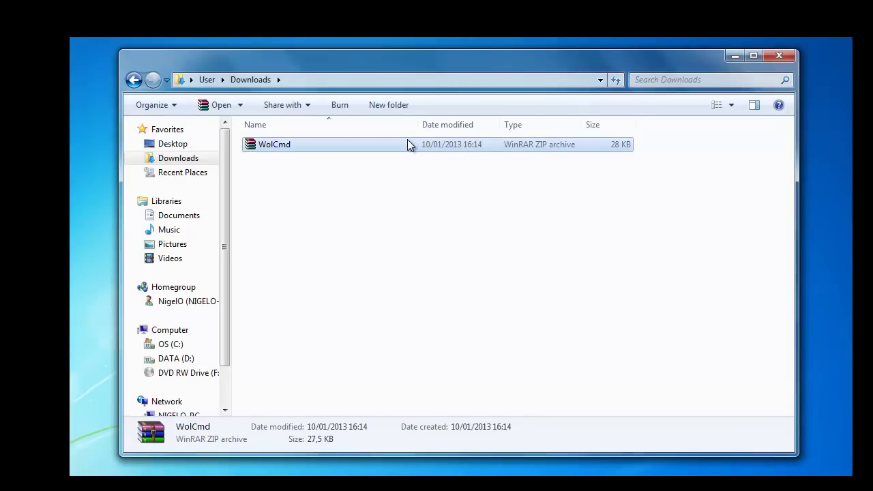
{"action": "right_click", "coordinate": [407, 140]}
{"action": "left_click", "coordinate": [399, 159]}
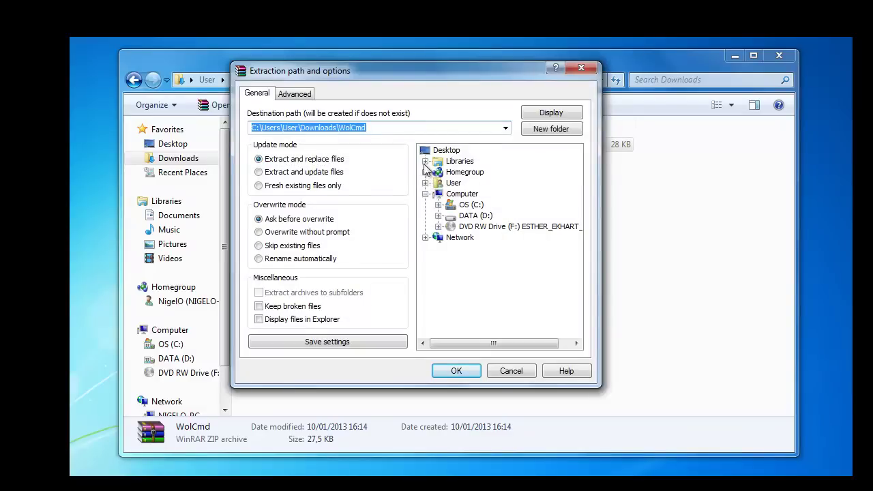
{"action": "left_click", "coordinate": [425, 161]}
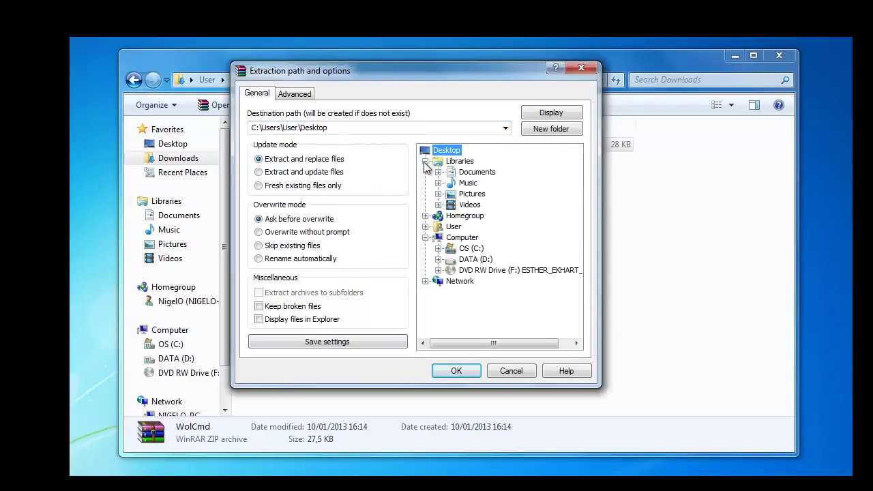
{"action": "left_click", "coordinate": [460, 174]}
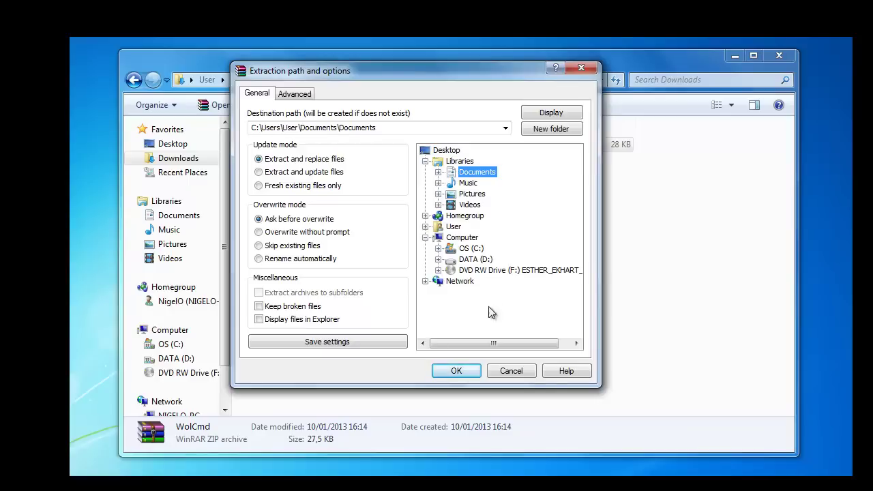
{"action": "left_click", "coordinate": [466, 373]}
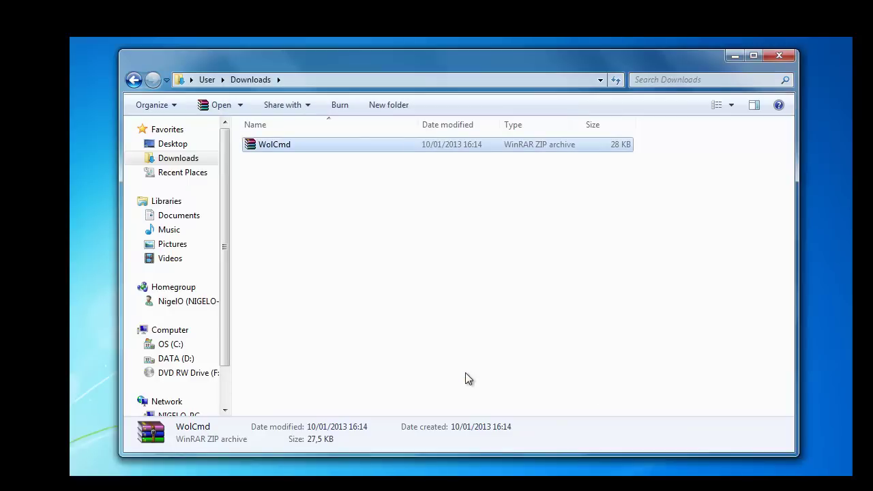
{"action": "left_click", "coordinate": [167, 217]}
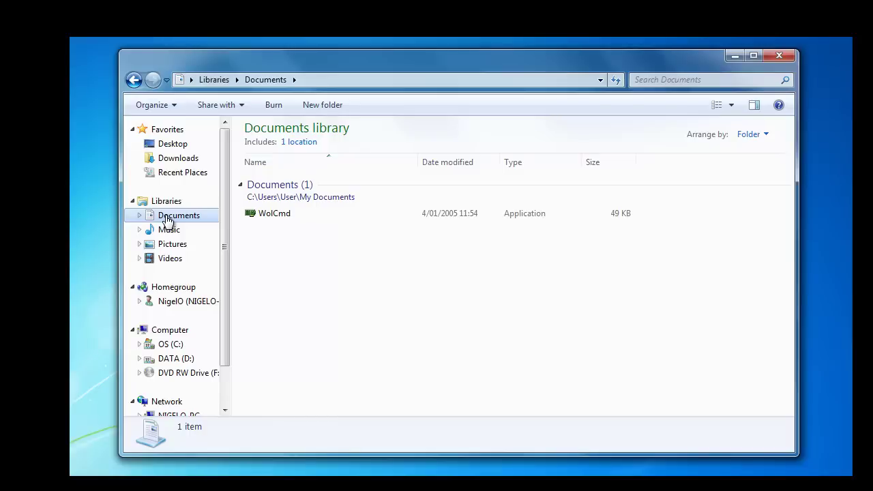
{"action": "left_click", "coordinate": [320, 218]}
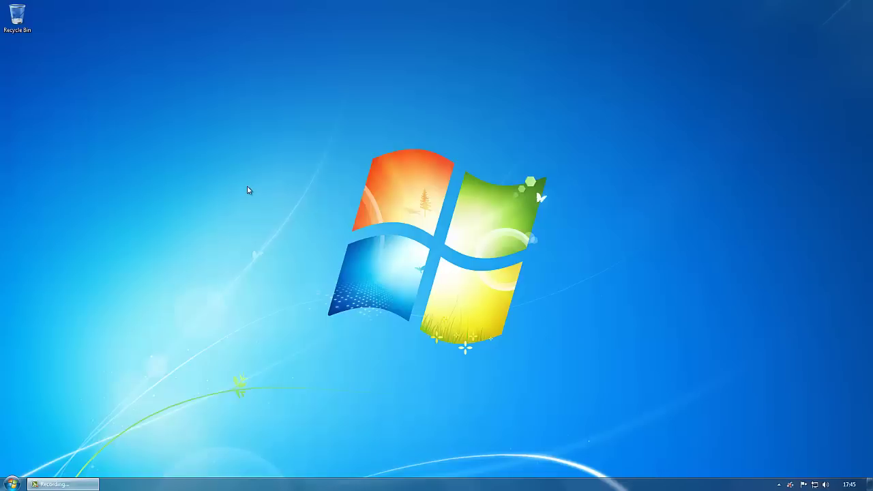
- Search the Start menu for 'cmd'
{"action": "left_click", "coordinate": [12, 484]}
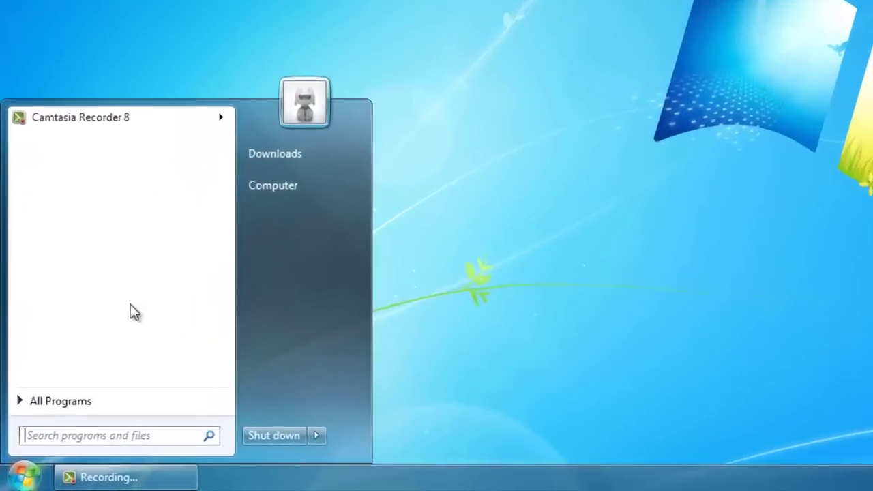
{"action": "type", "text": "c"}
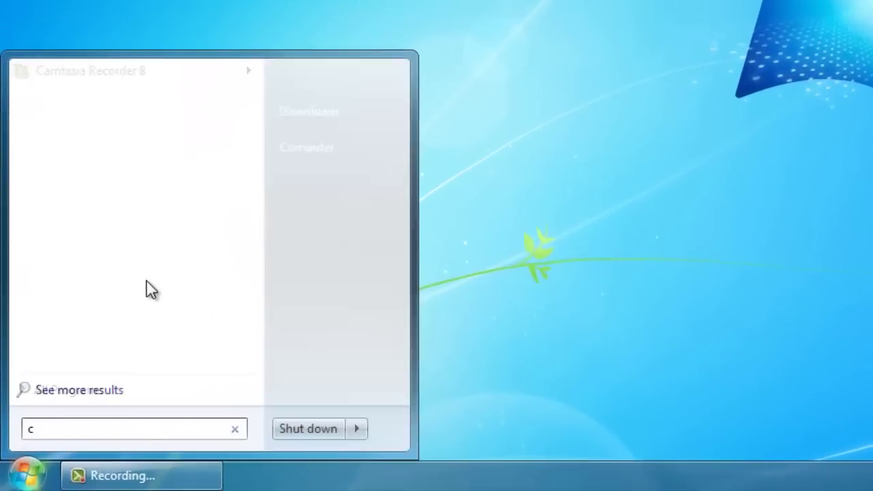
{"action": "type", "text": "md"}
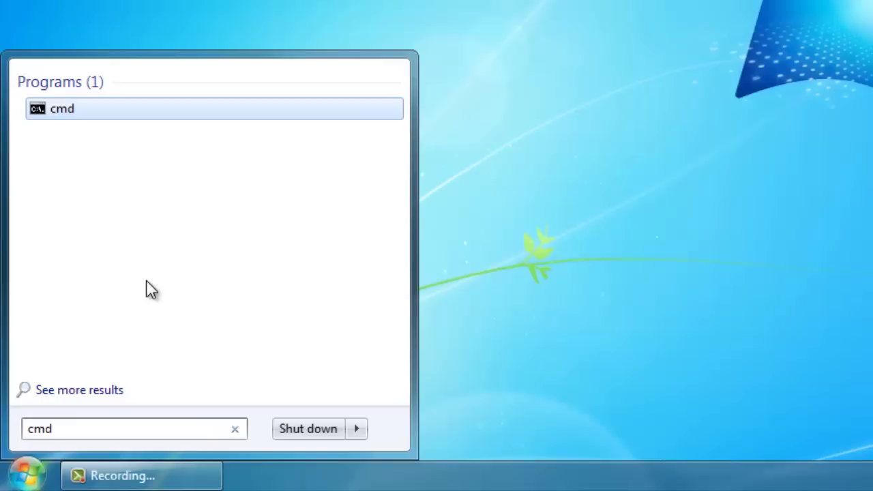
- Launch Command Prompt and run ipconfig/all to show the adapter's MAC and IPv4 address
{"action": "key", "text": "Return"}
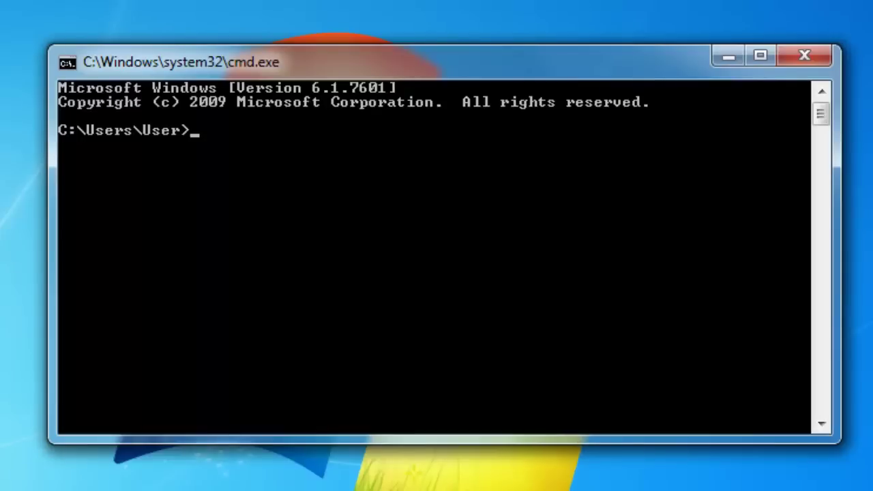
{"action": "type", "text": "ipconfig/all"}
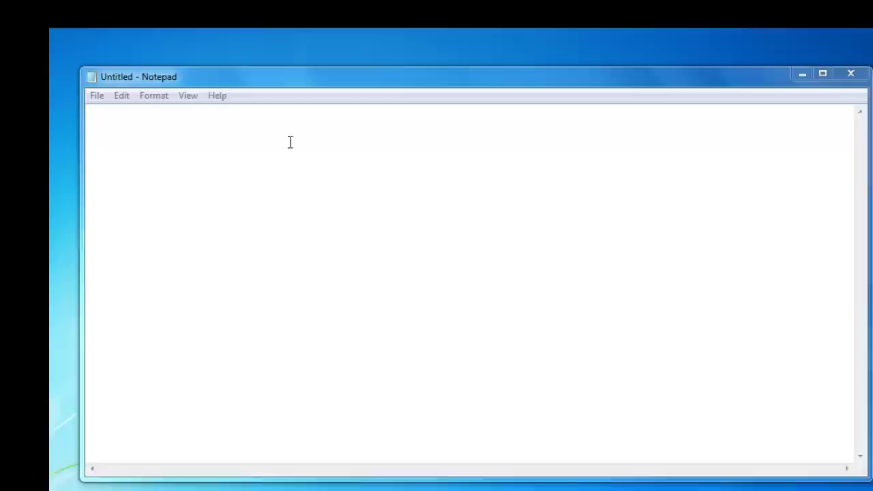
- Enter 'wolcmd bcaec56daf97 192.168.1.2 255.255.255.0 3389' as the Notepad document's text
{"action": "type", "text": "wolc"}
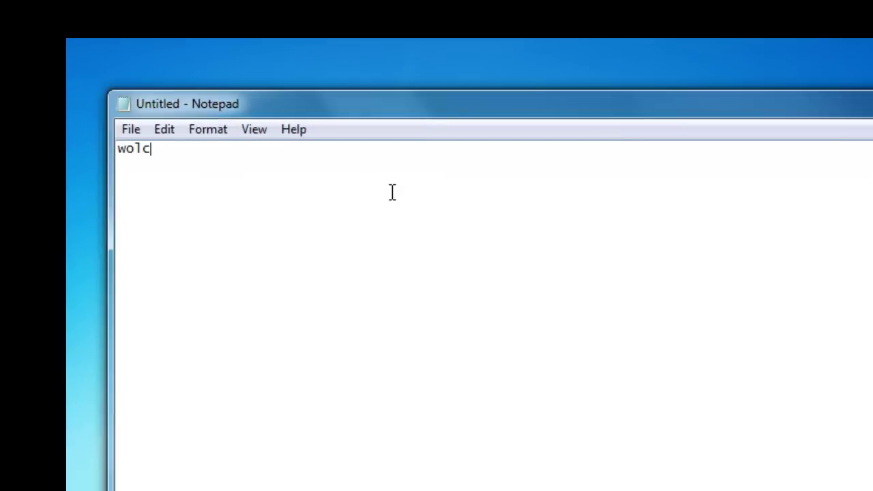
{"action": "type", "text": "md bca"}
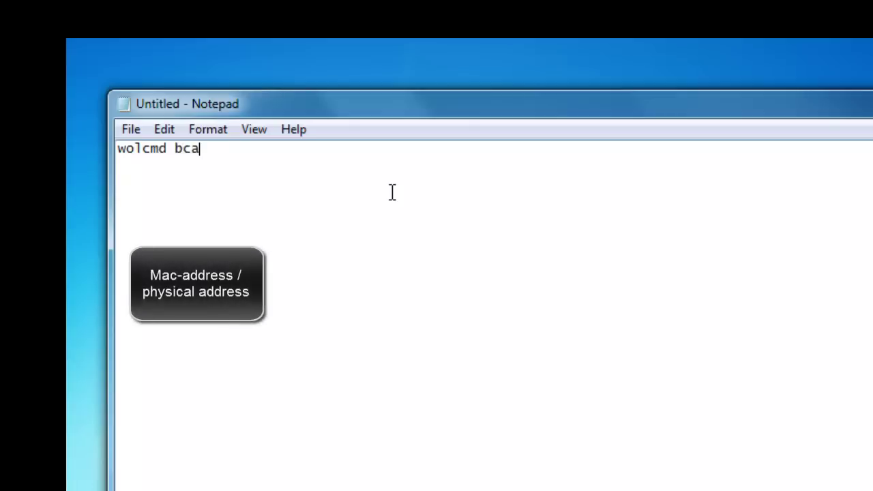
{"action": "type", "text": "ec56daf97"}
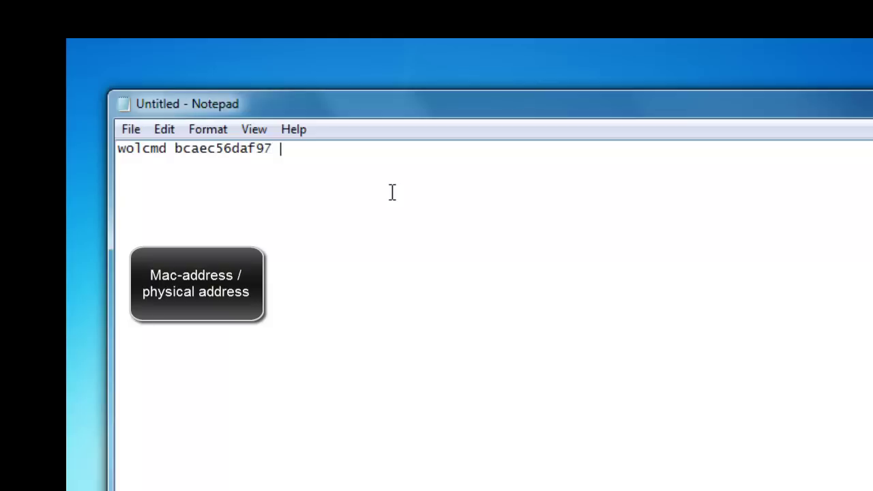
{"action": "type", "text": " 192."}
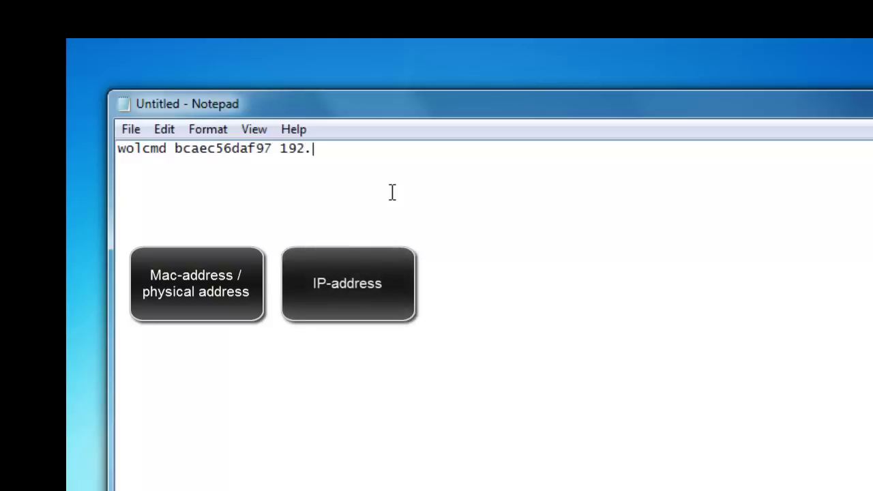
{"action": "type", "text": "168.1.2 255"}
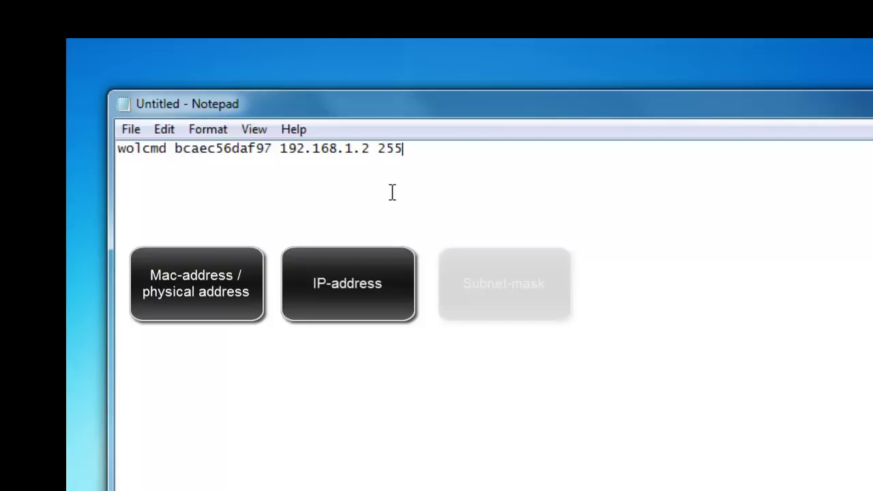
{"action": "type", "text": ".255.2"}
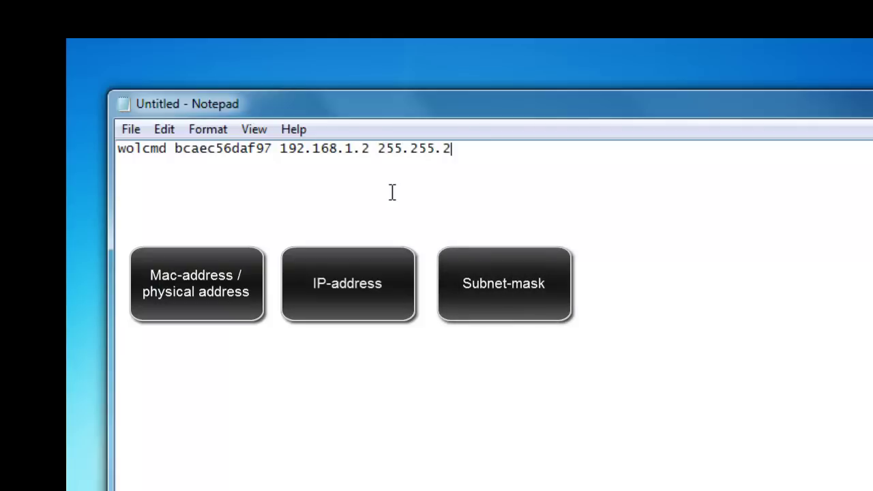
{"action": "type", "text": "55.0 3389"}
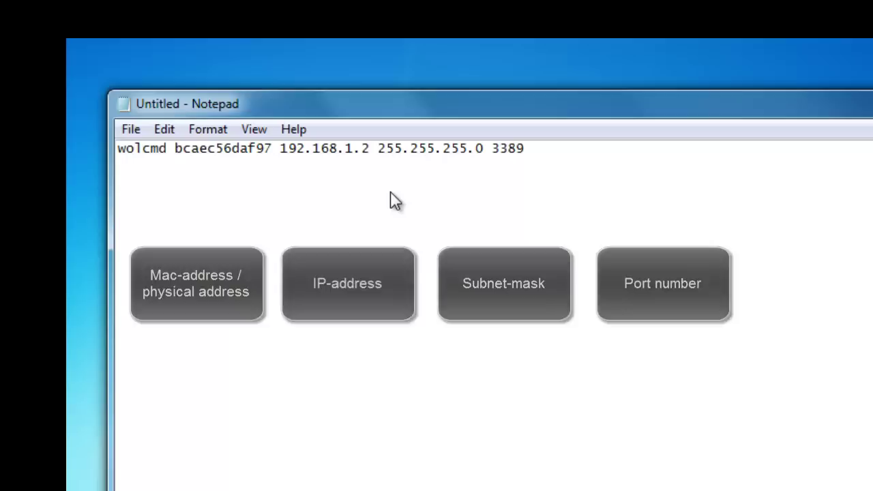
{"action": "key", "text": "ctrl+s"}
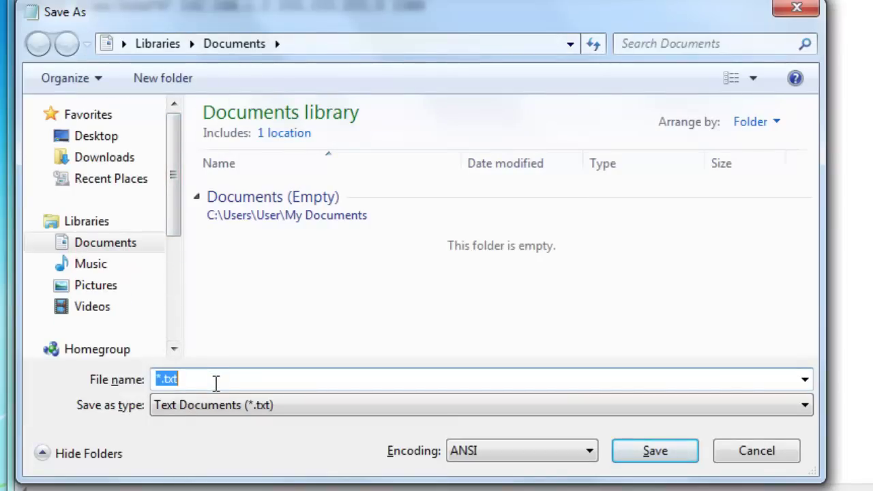
- Save the document as WakeOnLan.bat in Documents with Save as type set to All Files
{"action": "key", "text": "BackSpace"}
{"action": "type", "text": "WakeO"}
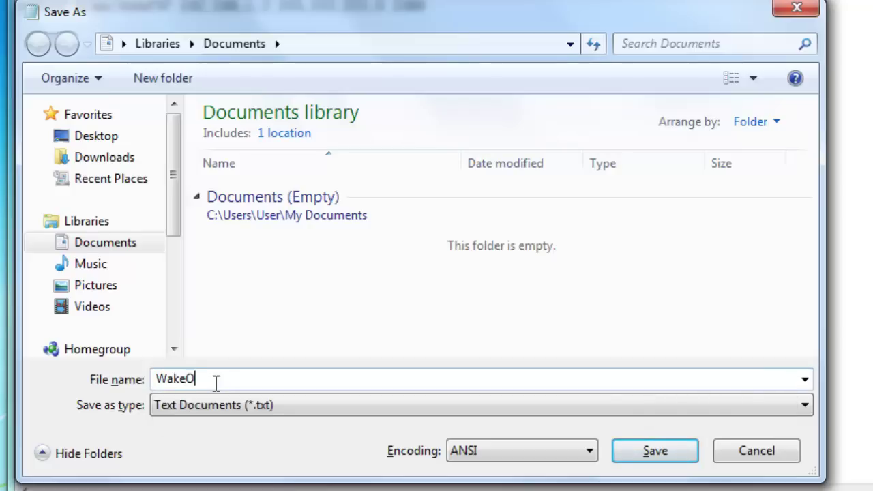
{"action": "type", "text": "nLan.bat"}
{"action": "left_click", "coordinate": [236, 412]}
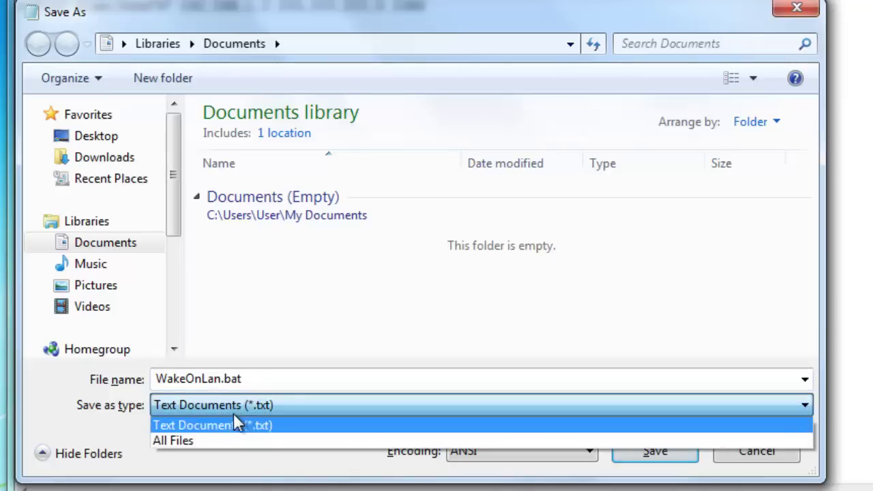
{"action": "left_click", "coordinate": [189, 438]}
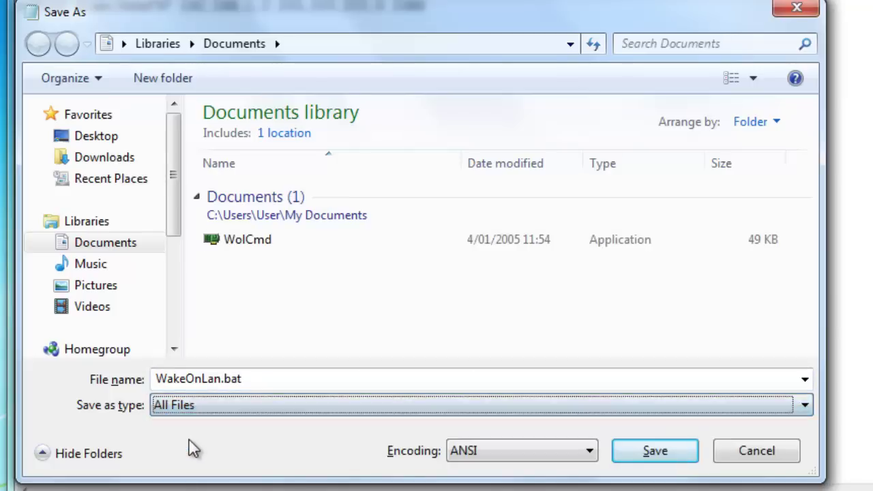
{"action": "left_click", "coordinate": [656, 457]}
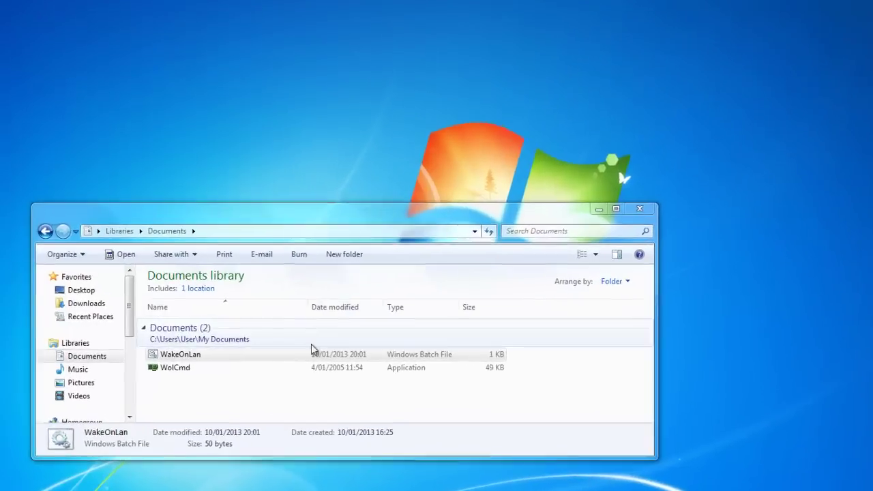
- Add a 'pause' second line to WakeOnLan.bat, save it, then run it and dismiss the console
{"action": "right_click", "coordinate": [306, 356]}
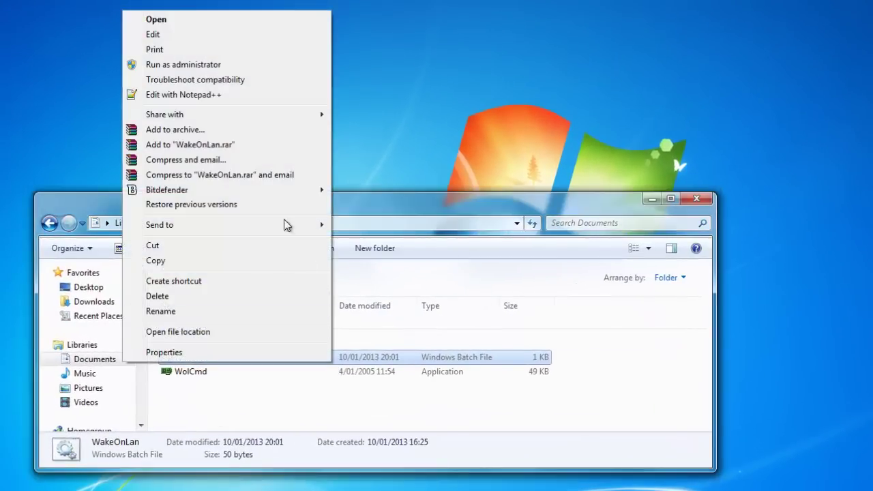
{"action": "left_click", "coordinate": [277, 42]}
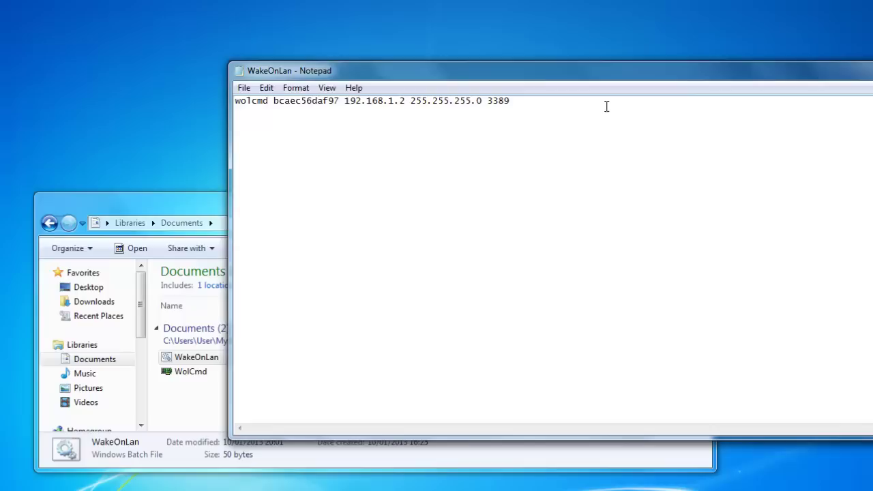
{"action": "type", "text": "ause"}
{"action": "key", "text": "alt+F4"}
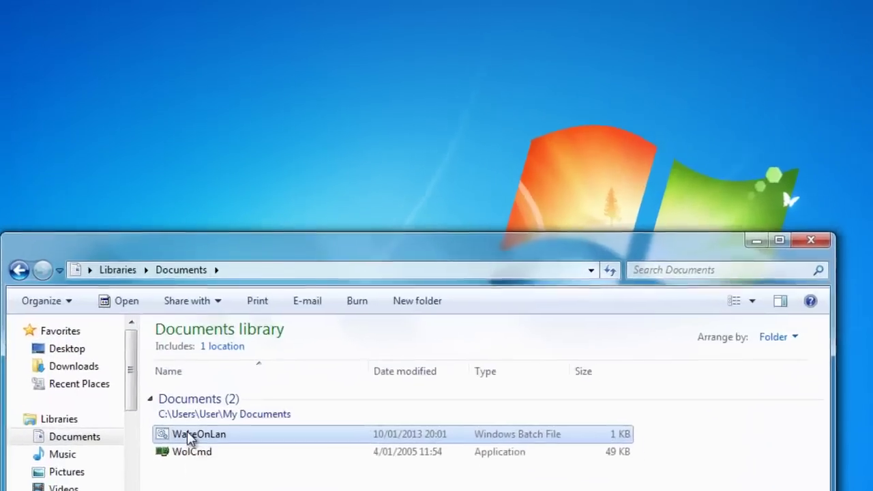
{"action": "double_click", "coordinate": [189, 359]}
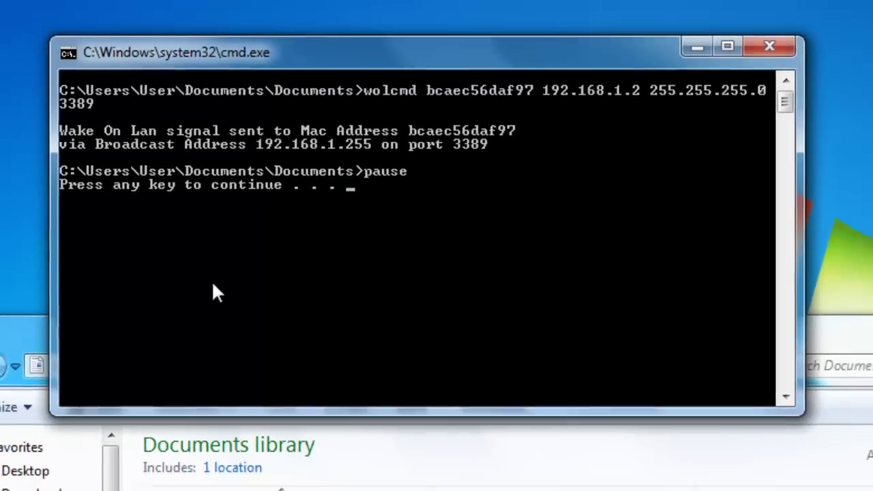
{"action": "key", "text": "Return"}
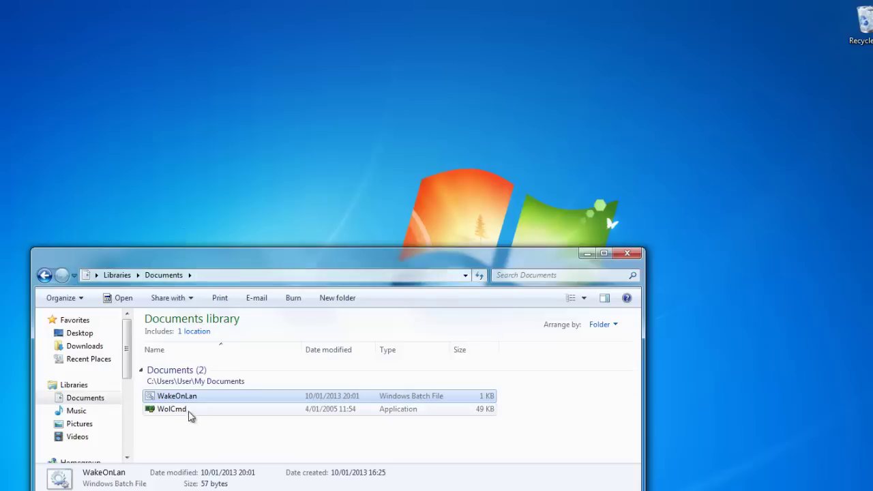
- Reopen WakeOnLan.bat in Notepad, delete the pause line, then save and close it
{"action": "right_click", "coordinate": [198, 398]}
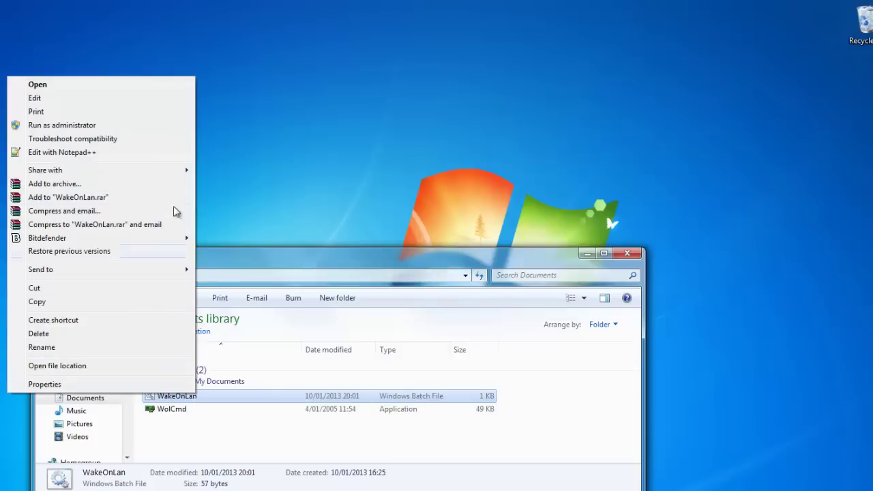
{"action": "left_click", "coordinate": [166, 101]}
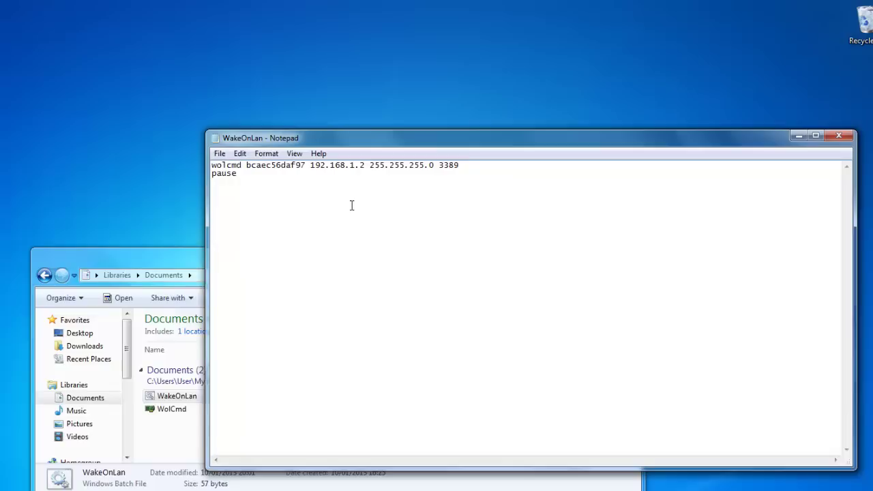
{"action": "key", "text": "BackSpace"}
{"action": "key", "text": "BackSpace"}
{"action": "key", "text": "BackSpace"}
{"action": "key", "text": "BackSpace"}
{"action": "key", "text": "ctrl+s"}
{"action": "key", "text": "alt+F4"}
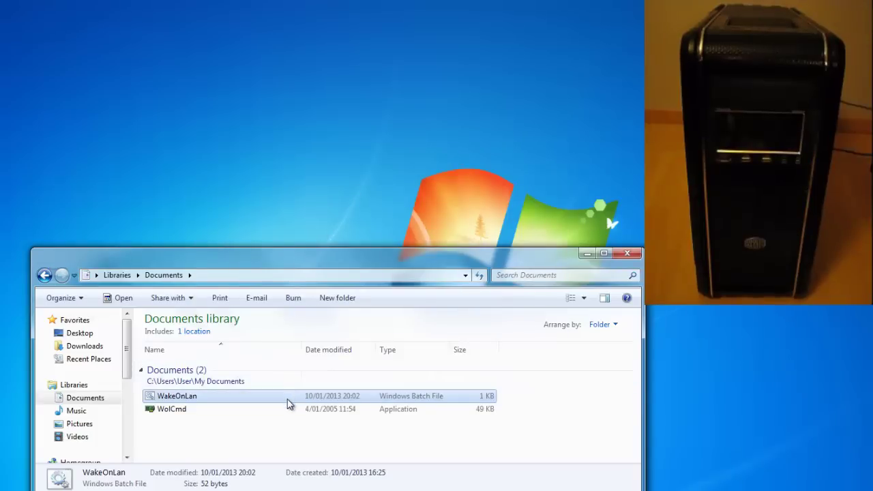
- Run WakeOnLan.bat from the Documents library to power up the target PC
{"action": "double_click", "coordinate": [287, 399]}
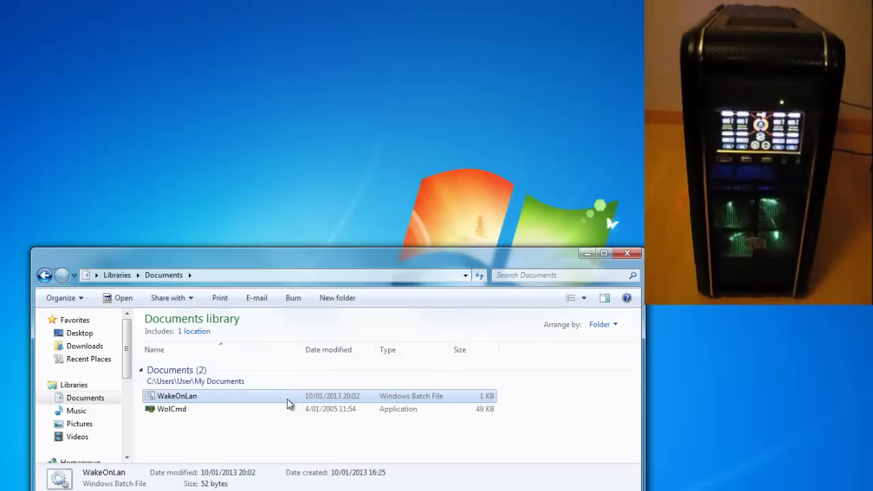